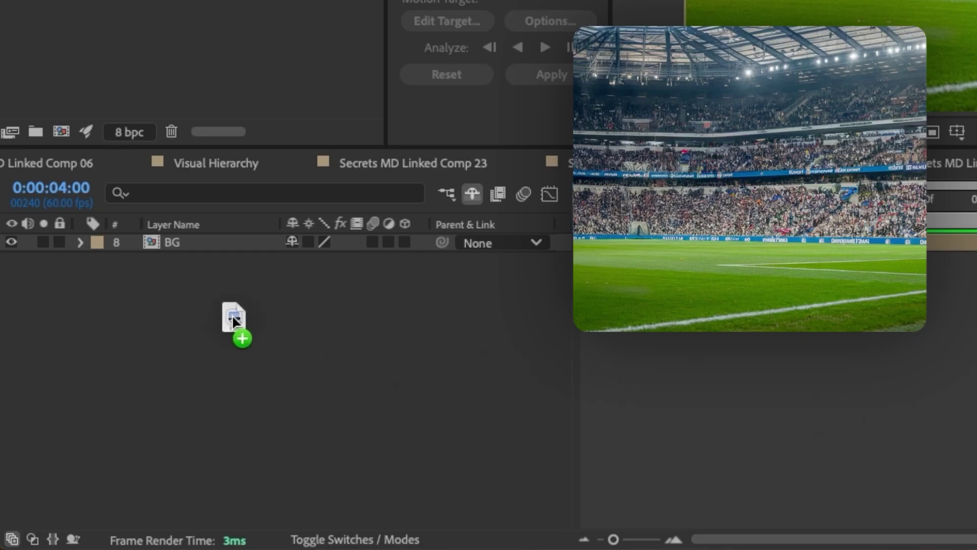
# Place Ronaldo.png above the stadium background and scale it to 81%.
pyautogui.moveTo(233, 320); pyautogui.dragTo(229, 321)
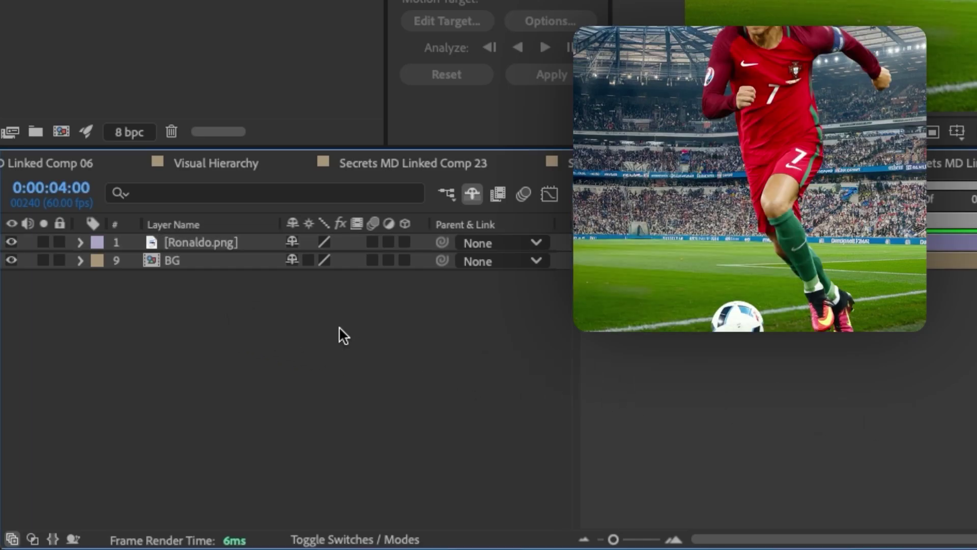
pyautogui.moveTo(312, 264); pyautogui.dragTo(298, 259)
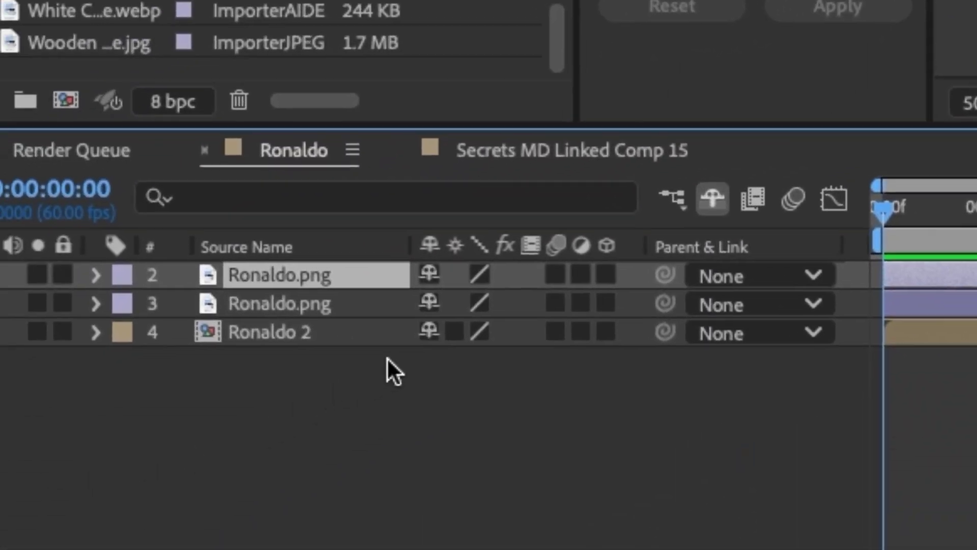
# Rotate the lower Ronaldo copy to lie flat on the pitch, X -90° and Z -82°.
pyautogui.click(360, 286)
pyautogui.press('r')
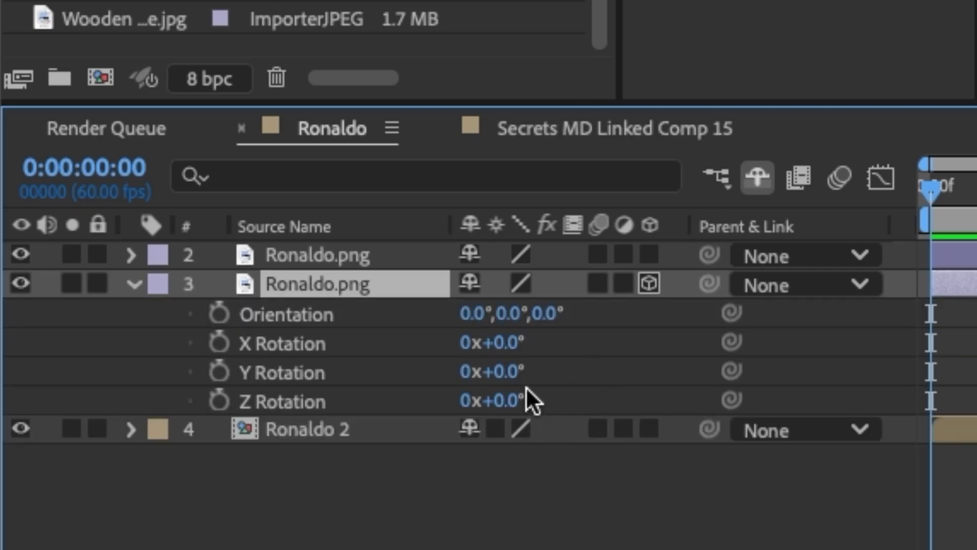
pyautogui.moveTo(491, 372); pyautogui.dragTo(506, 384)
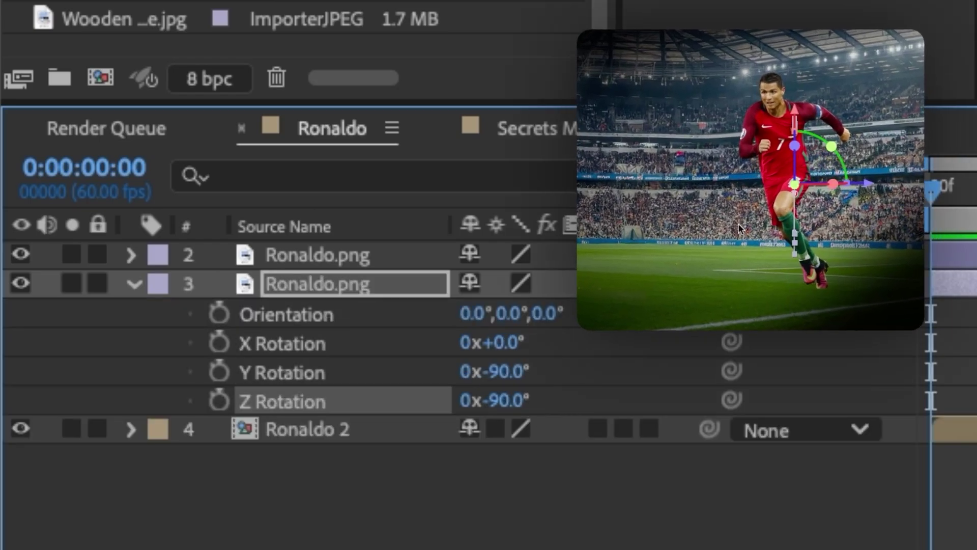
pyautogui.moveTo(494, 401); pyautogui.dragTo(550, 395)
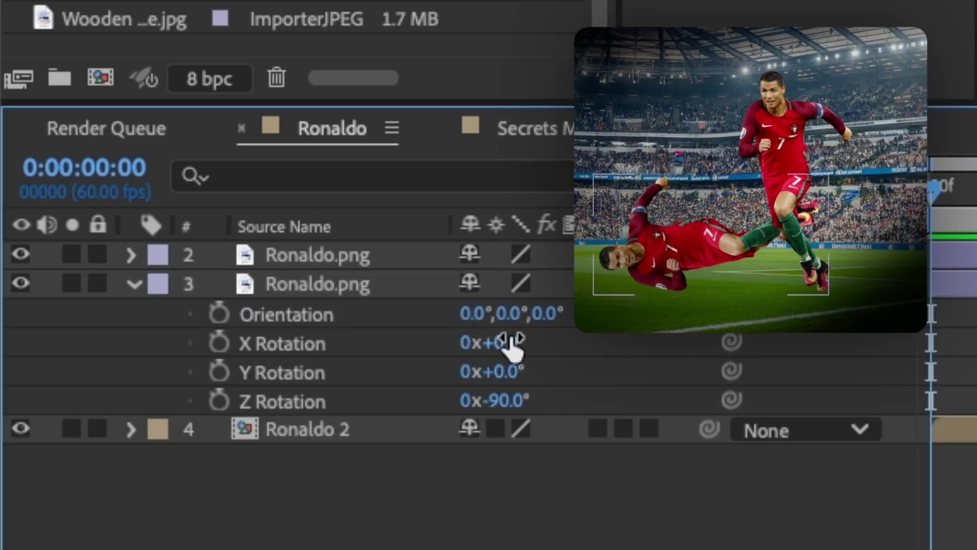
pyautogui.moveTo(512, 346); pyautogui.dragTo(476, 345)
pyautogui.moveTo(514, 396); pyautogui.dragTo(522, 396)
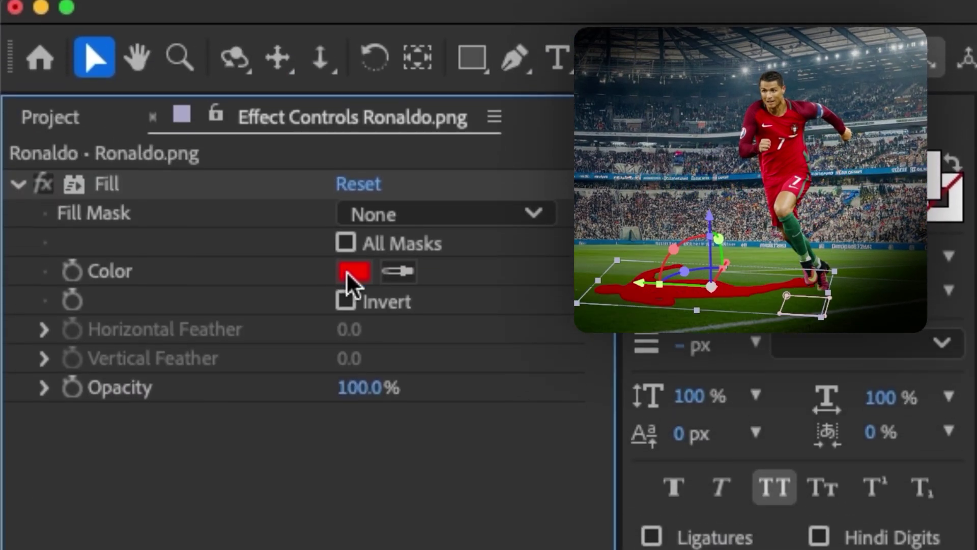
# Fill the shadow black, blur it to 105.9, and set its opacity to 25%.
pyautogui.click(349, 277)
pyautogui.click(578, 331)
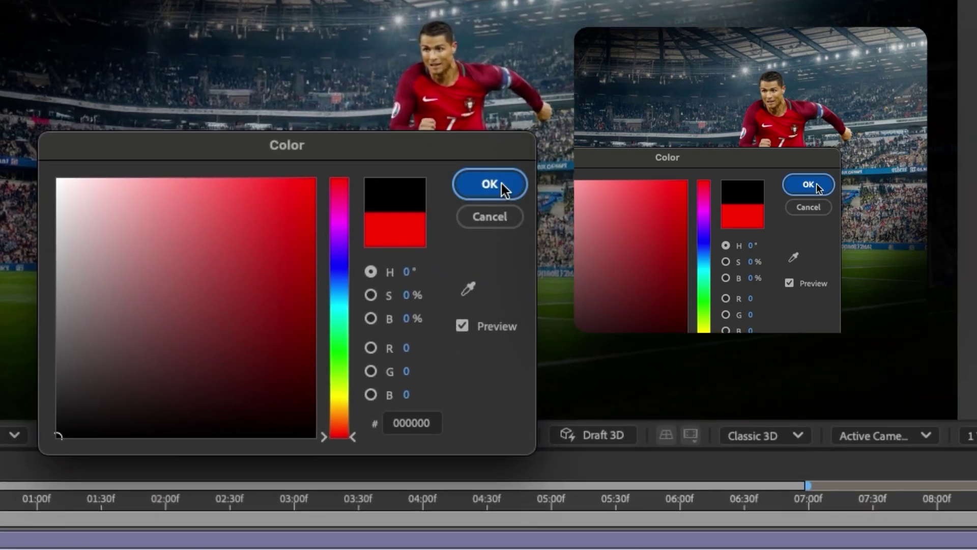
pyautogui.click(808, 184)
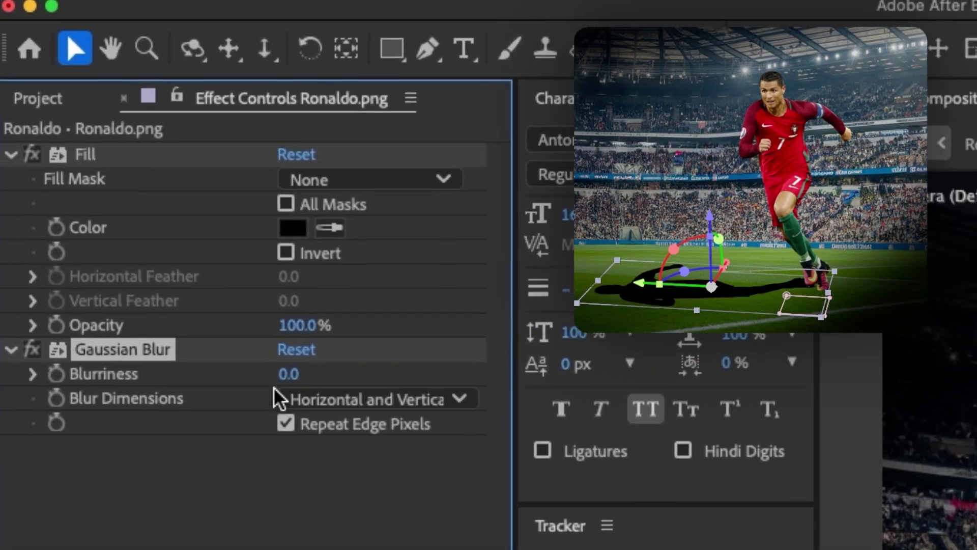
pyautogui.moveTo(294, 376); pyautogui.dragTo(453, 384)
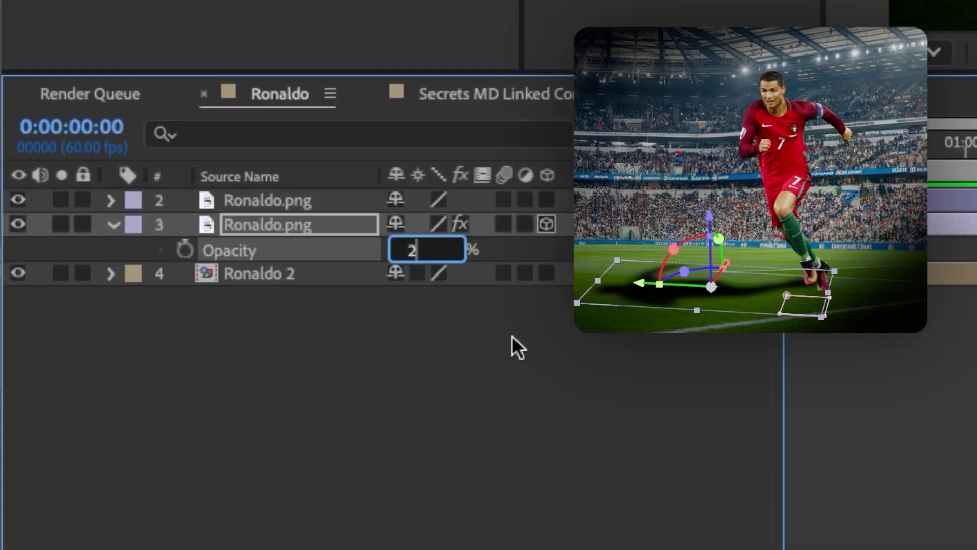
pyautogui.write('5')
pyautogui.press('Return')
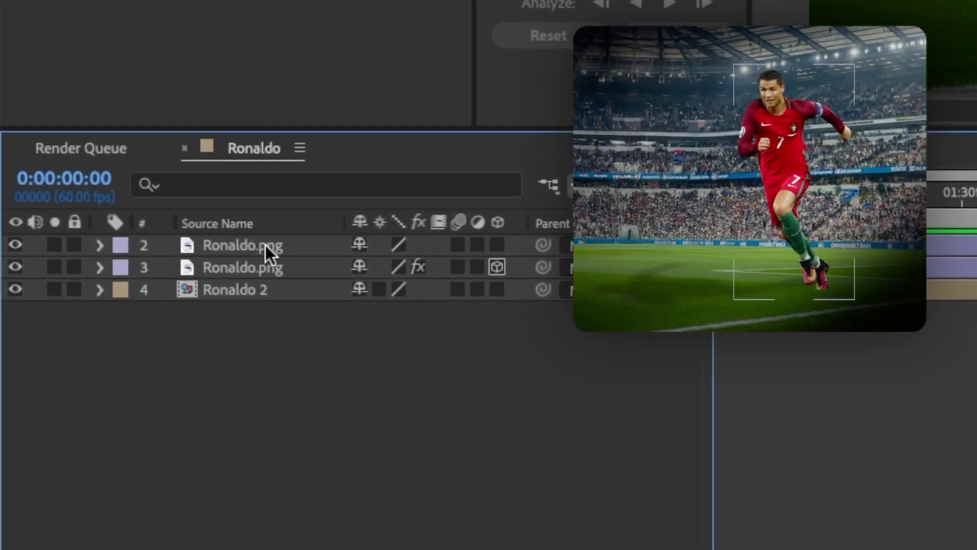
# Duplicate the top Ronaldo layer and give the copy a white Fill effect.
pyautogui.click(267, 245)
pyautogui.hotkey('ctrl', 'd')
pyautogui.press('Return')
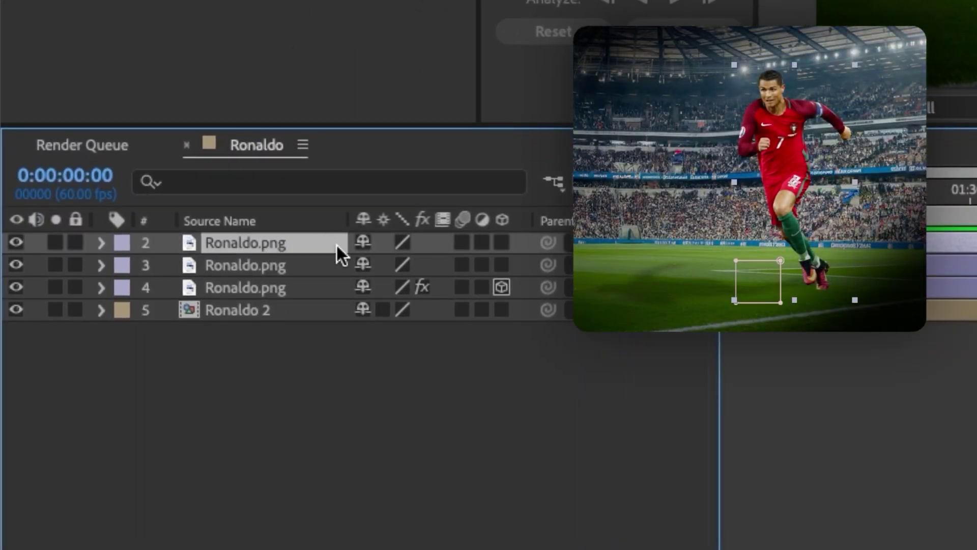
pyautogui.hotkey('ctrl', 'space')
pyautogui.write('fill')
pyautogui.press('Return')
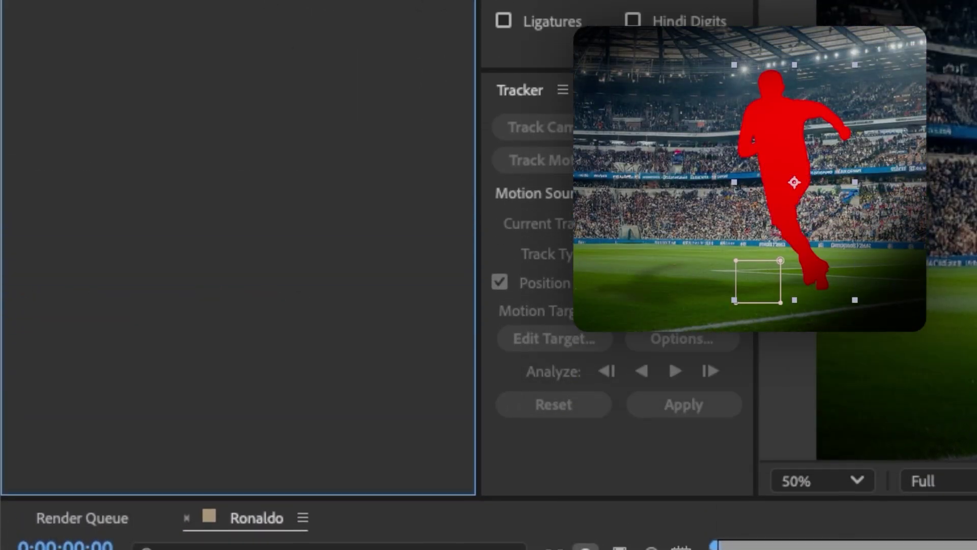
pyautogui.click(273, 169)
pyautogui.click(808, 184)
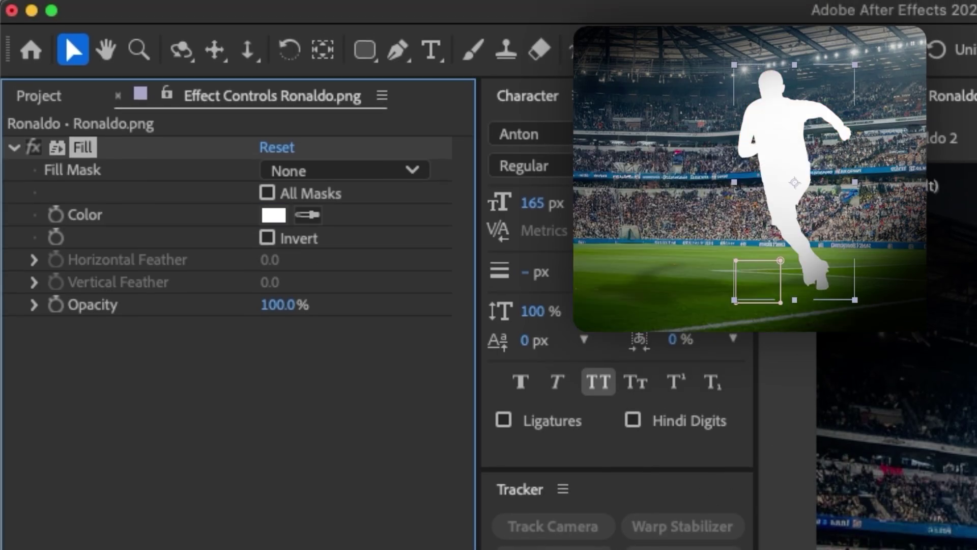
# Switch to the Pen tool to draw outline masks around the player.
pyautogui.click(399, 53)
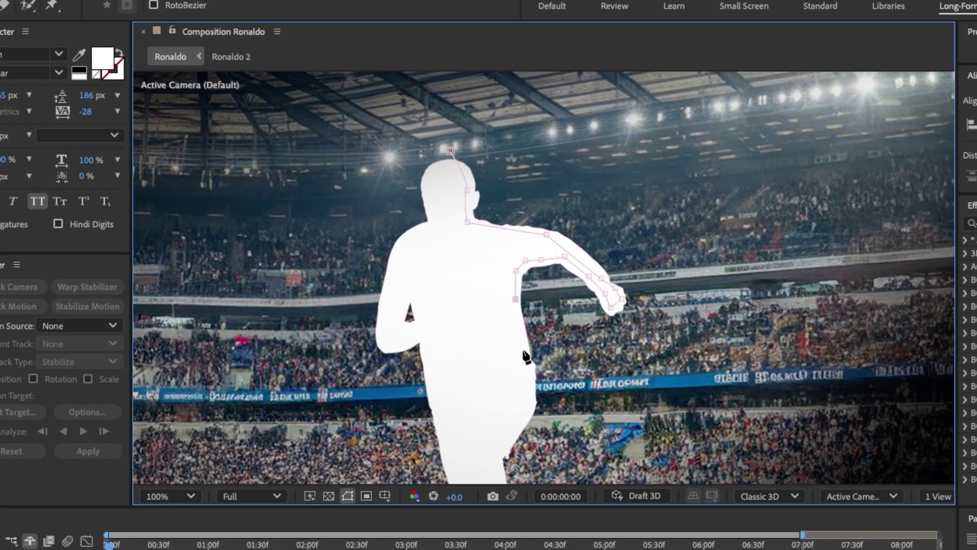
pyautogui.scroll(-5, 514, 352)
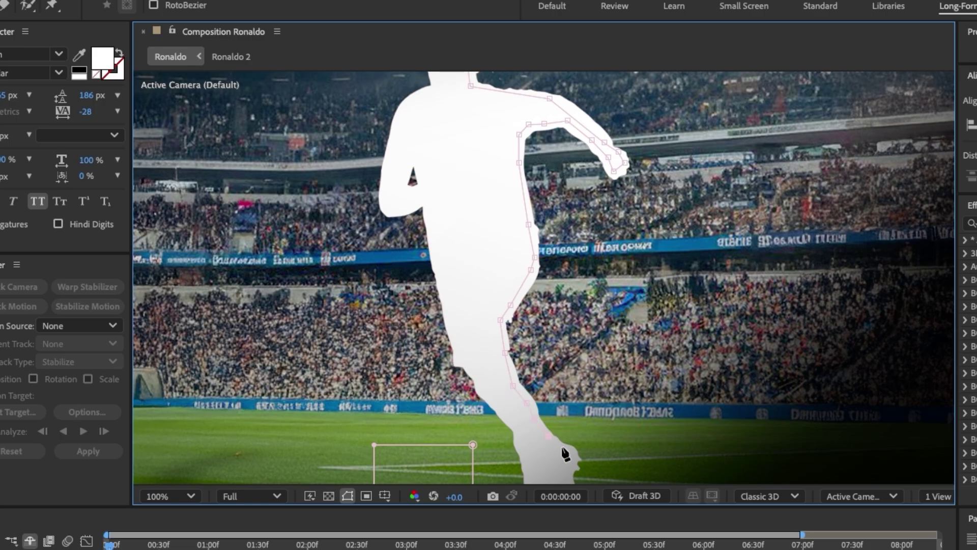
pyautogui.scroll(-3, 565, 453)
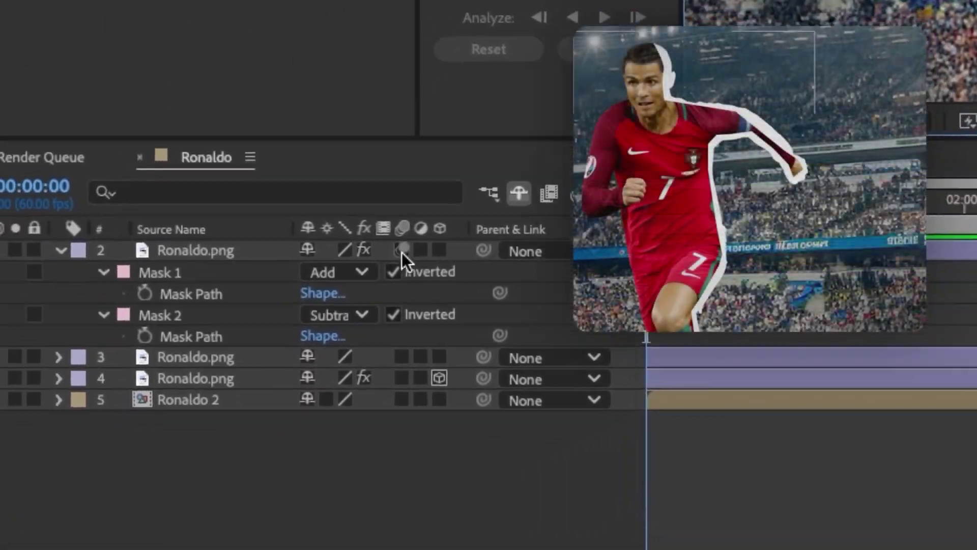
# Set Mask 2 feather to 39 px and mask expansion to -17 px.
pyautogui.click(211, 317)
pyautogui.press('f')
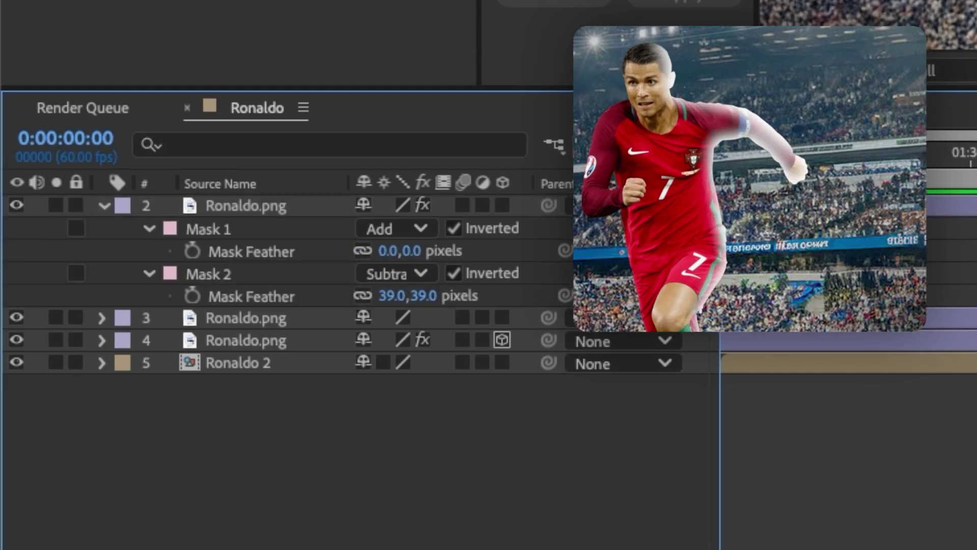
pyautogui.click(242, 278)
pyautogui.press('m')
pyautogui.press('m')
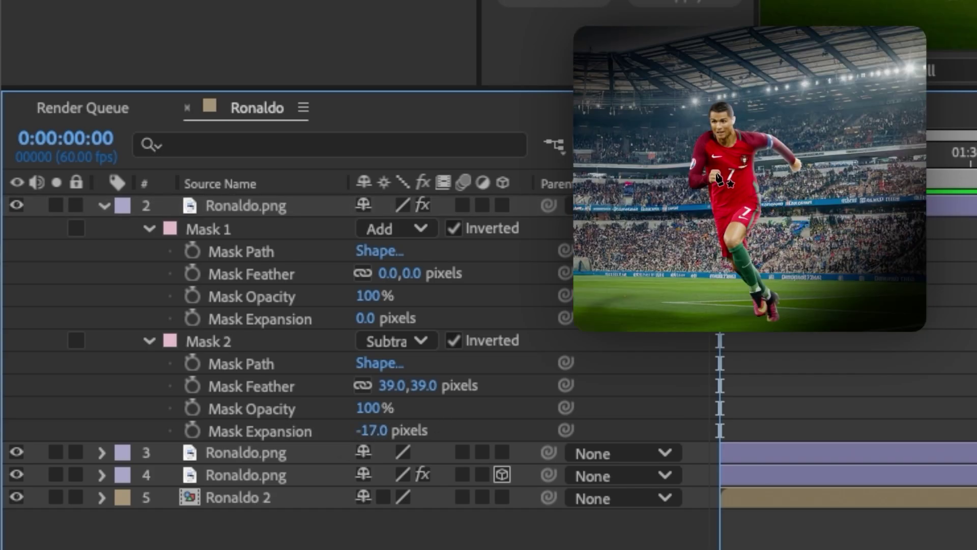
pyautogui.click(270, 324)
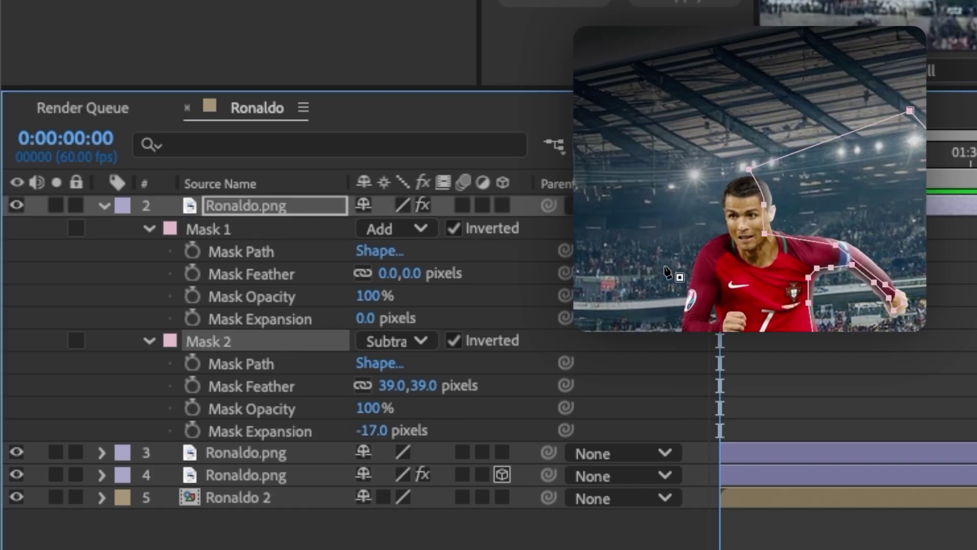
# Add an adjustment layer with Curves bent into a gentle S-curve for contrast.
pyautogui.press('m')
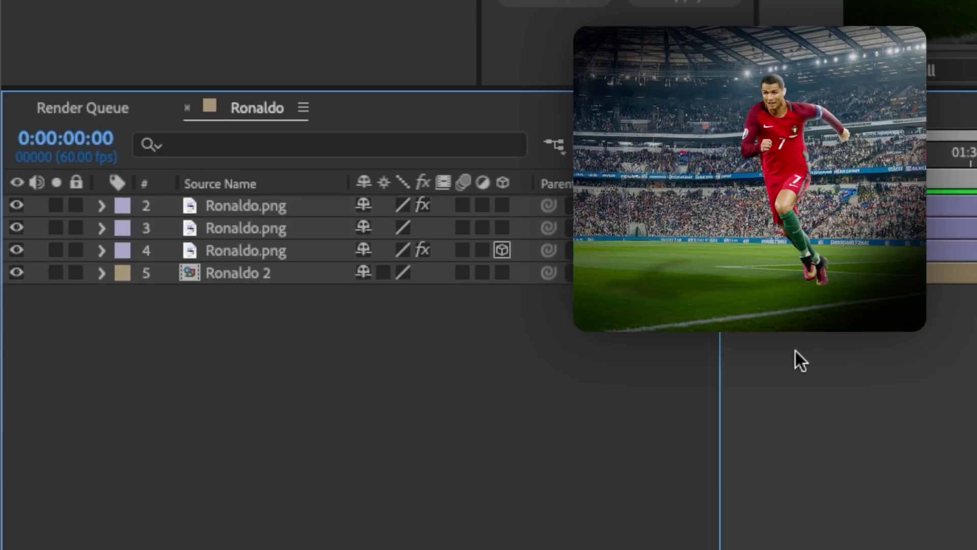
pyautogui.hotkey('ctrl', 'alt', 'y')
pyautogui.hotkey('ctrl', 'space')
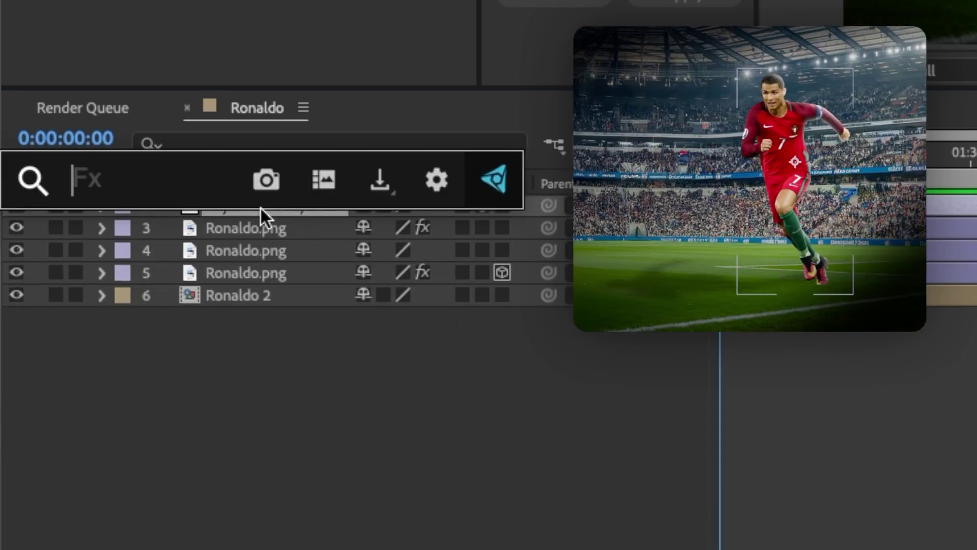
pyautogui.write('urv')
pyautogui.press('BackSpace')
pyautogui.press('BackSpace')
pyautogui.press('BackSpace')
pyautogui.write('c')
pyautogui.press('Return')
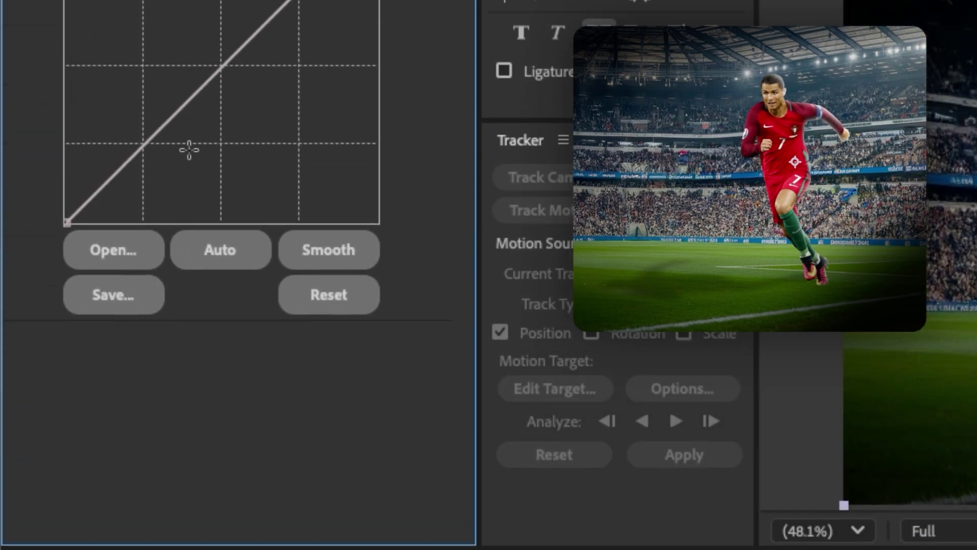
pyautogui.moveTo(189, 150); pyautogui.dragTo(158, 144)
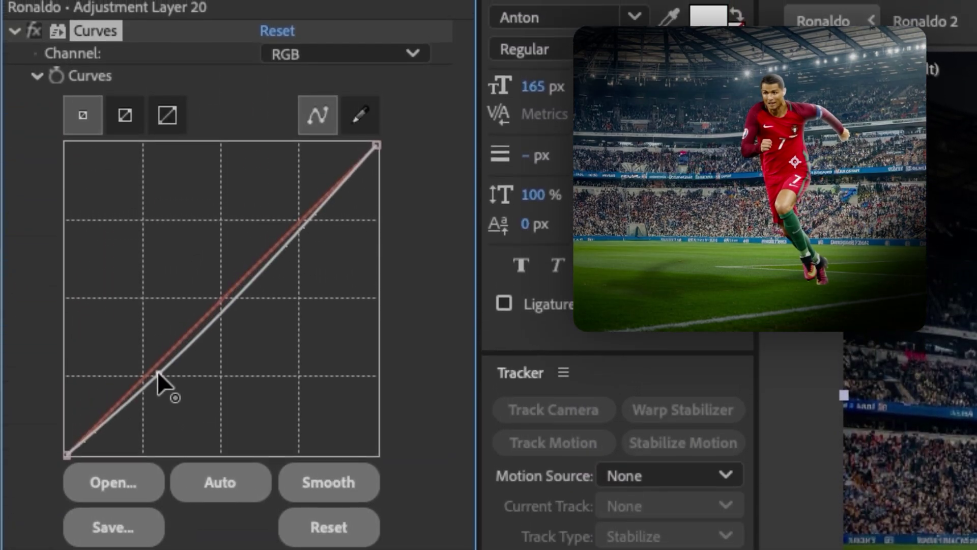
pyautogui.moveTo(288, 223); pyautogui.dragTo(295, 215)
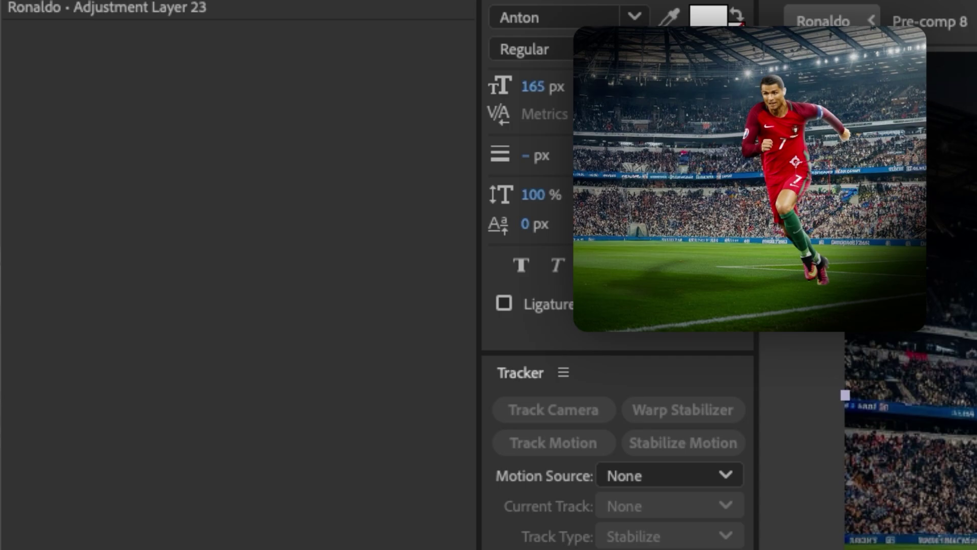
# Paste a Deep Glow at 0.05 exposure; set Optical Flares to Over Original following Mask 1.
pyautogui.hotkey('ctrl', 'v')
pyautogui.write('0.1')
pyautogui.press('Return')
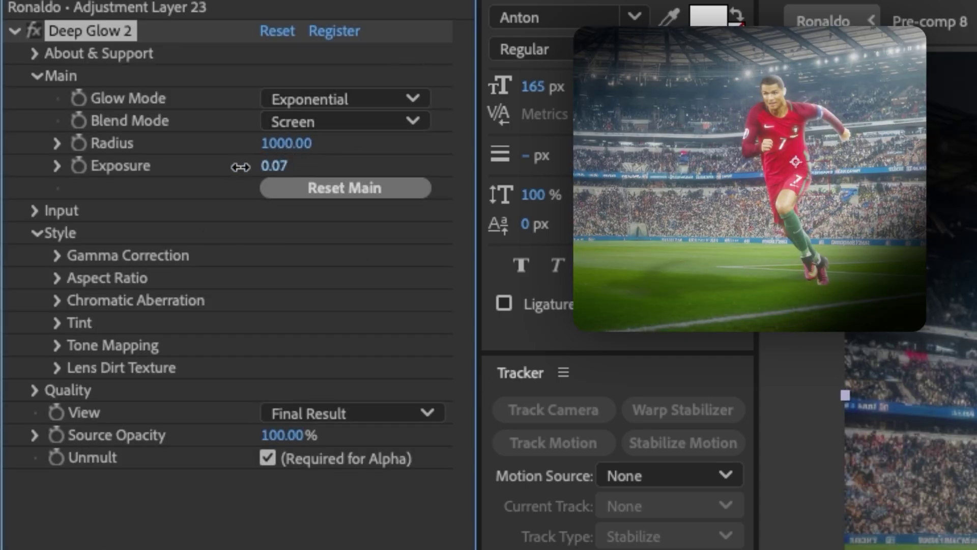
pyautogui.moveTo(240, 167); pyautogui.dragTo(220, 174)
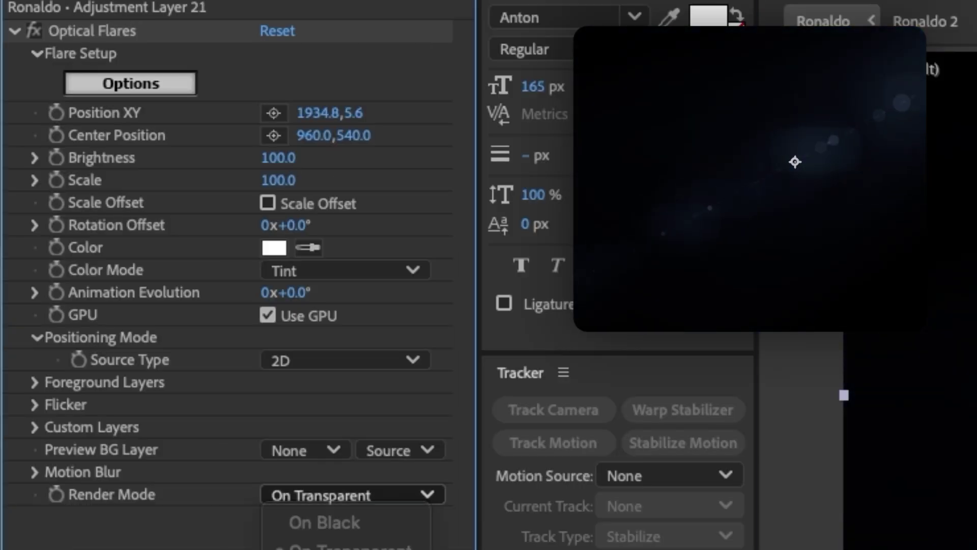
pyautogui.click(331, 548)
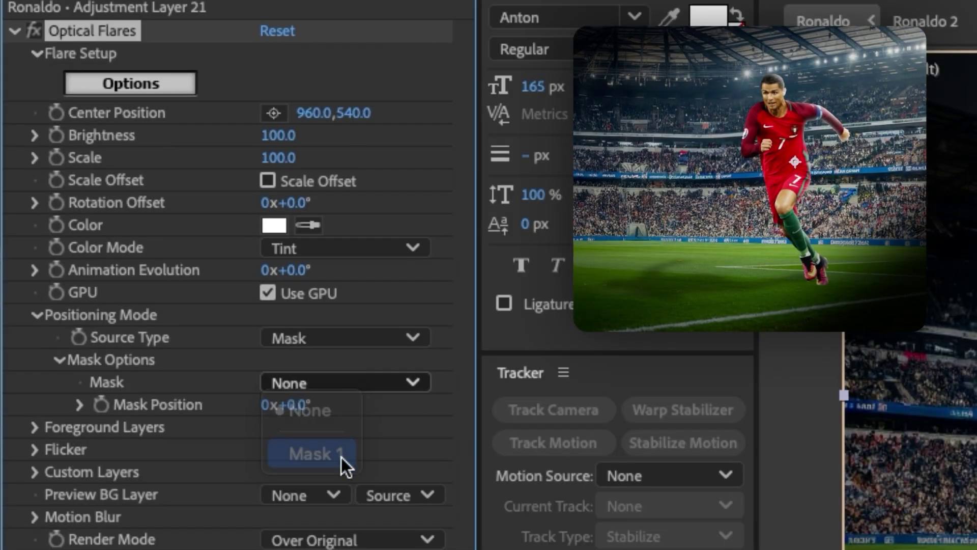
pyautogui.click(343, 462)
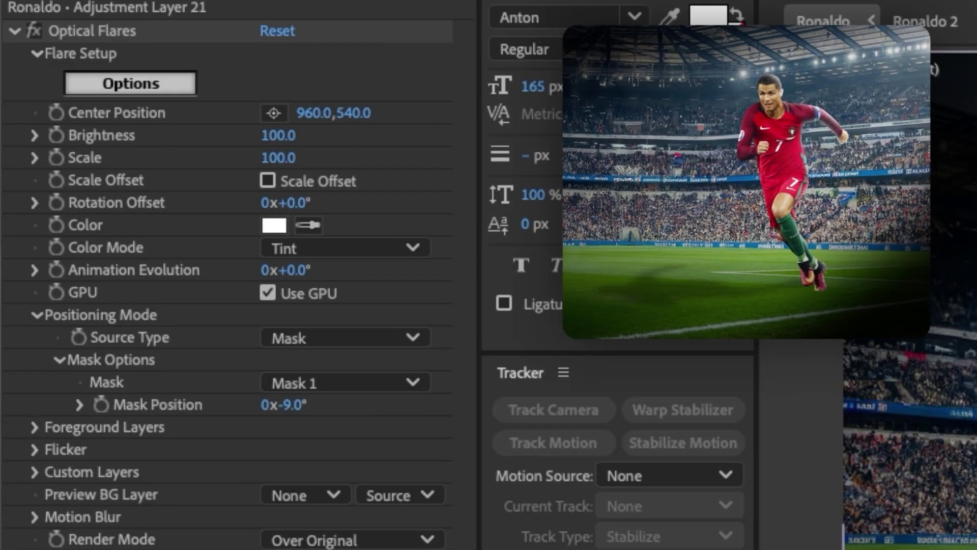